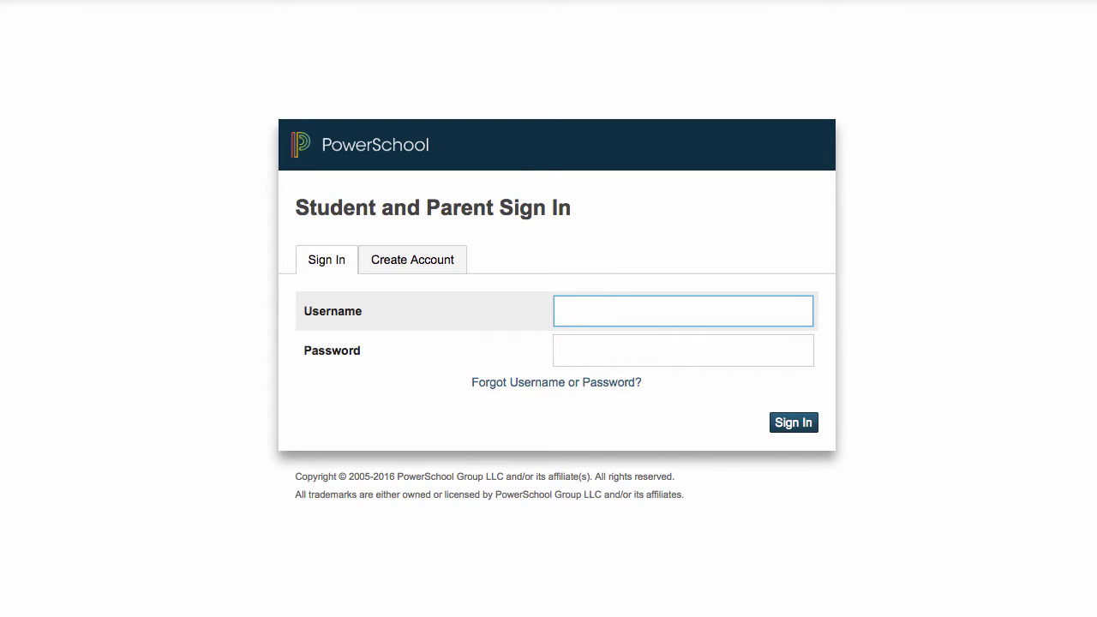
# Step: Start a new parent account from the Create Account tab
pyautogui.click(438, 254)
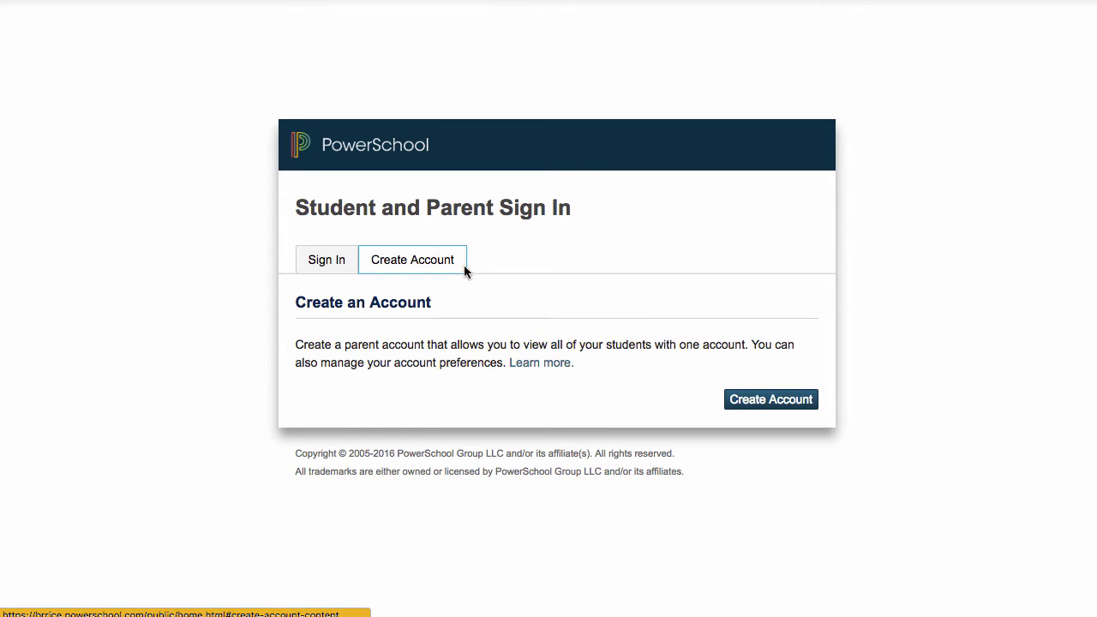
pyautogui.click(756, 402)
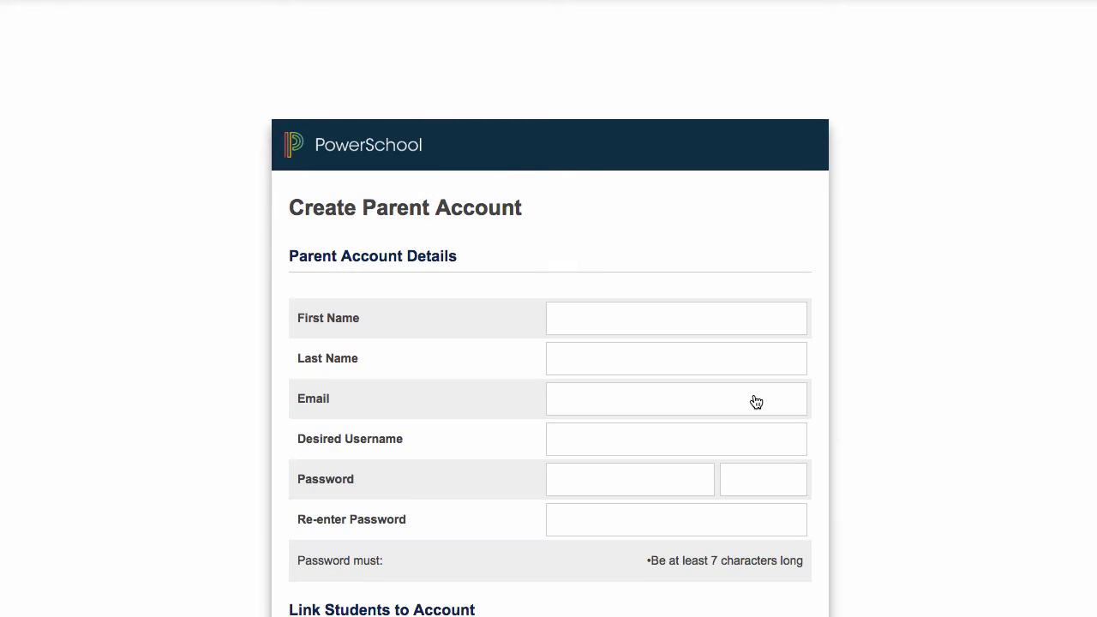
pyautogui.scroll(-2, 756, 402)
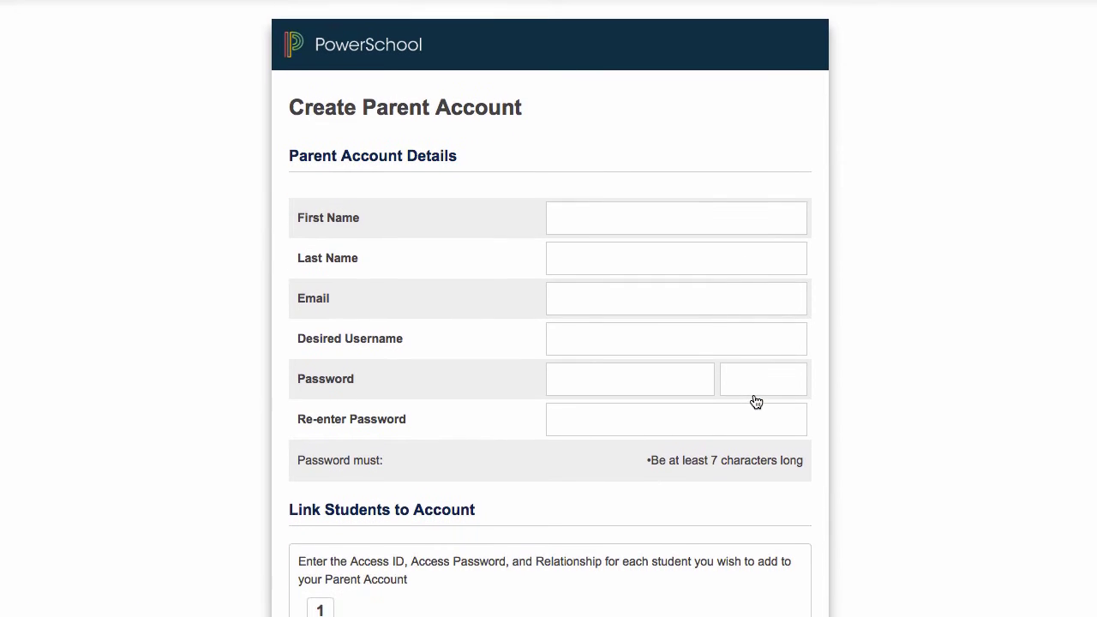
# Step: Enter the parent's first and last name, e-mail address, desired username and a password
pyautogui.click(610, 217)
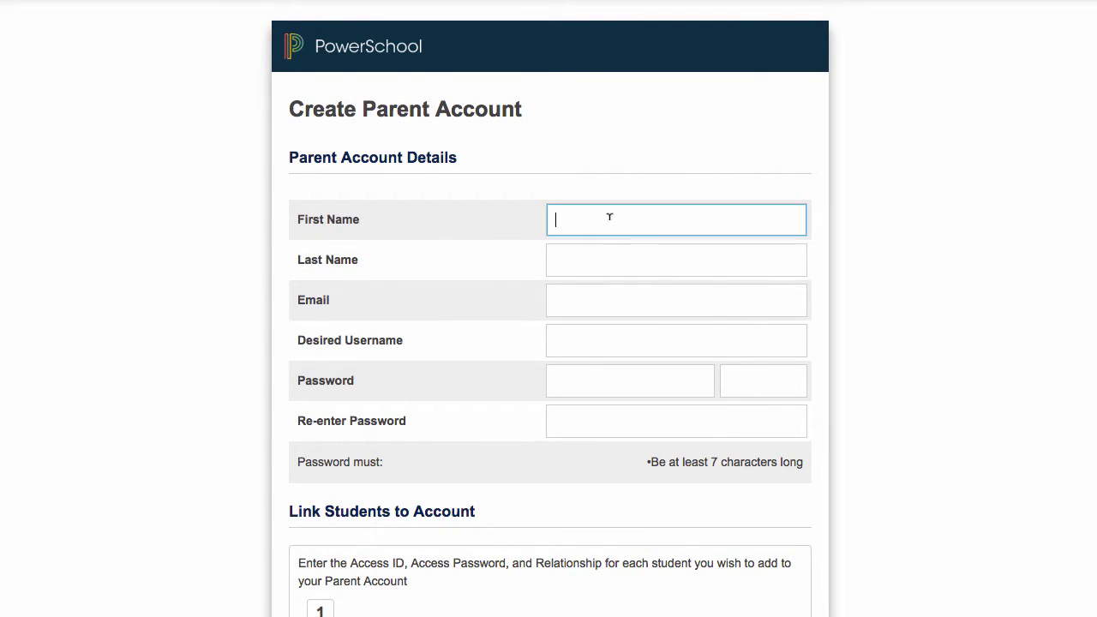
pyautogui.press('Tab')
pyautogui.press('Tab')
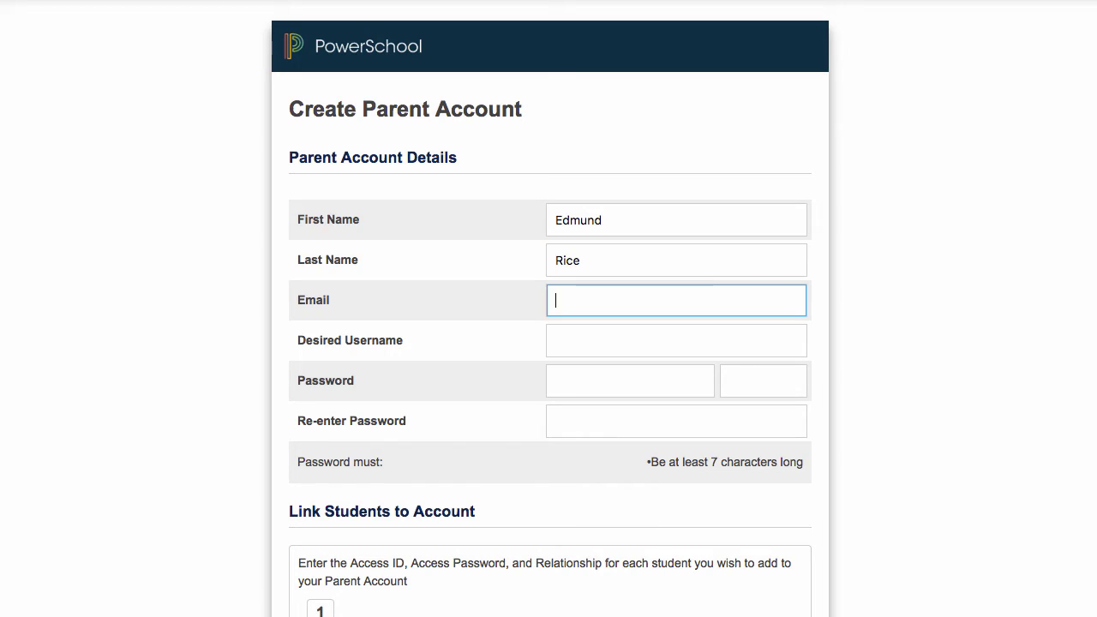
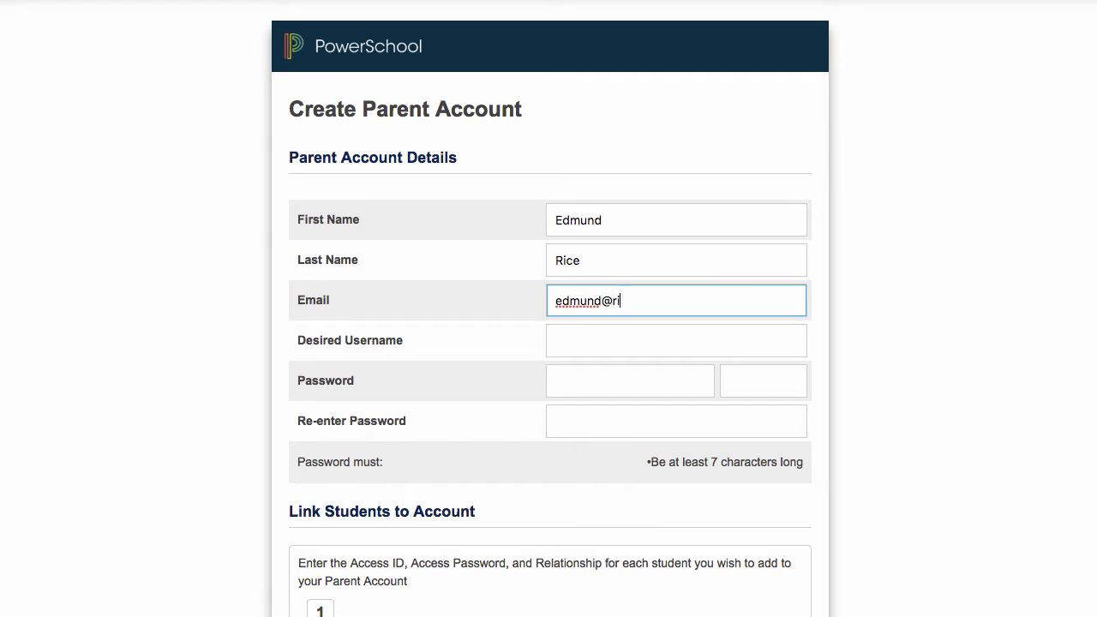
pyautogui.press('Tab')
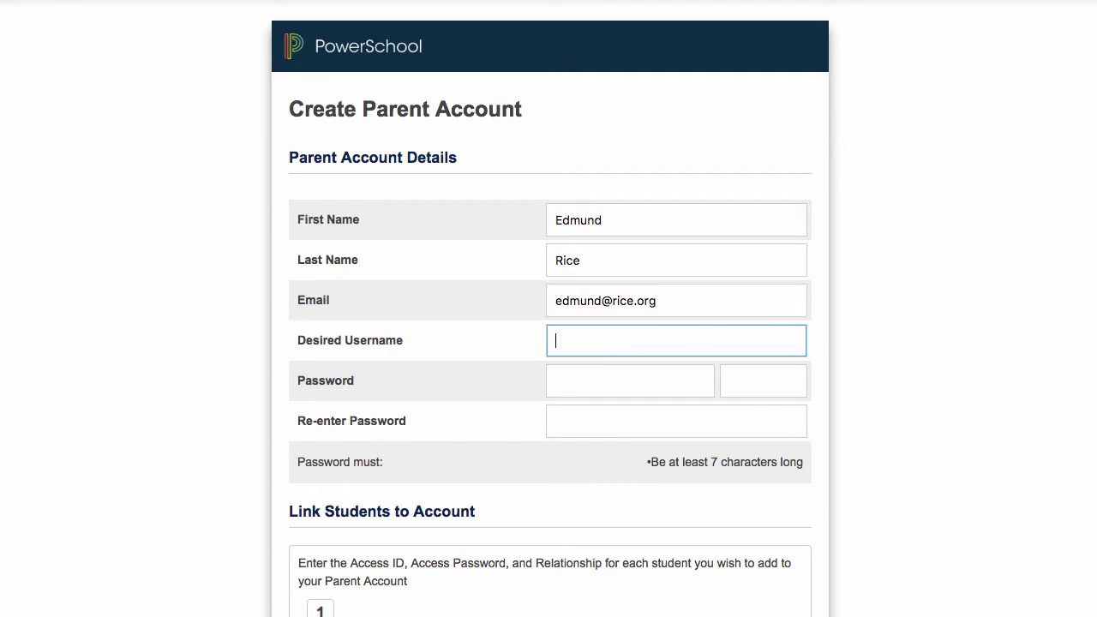
pyautogui.write('chris')
pyautogui.press('Tab')
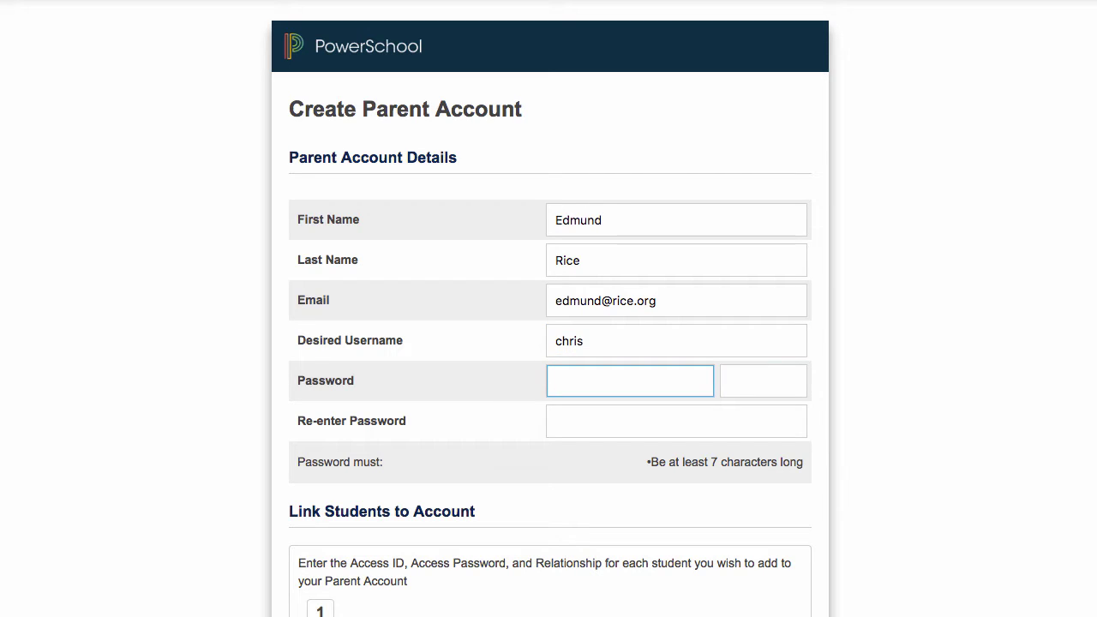
pyautogui.write('•••••')
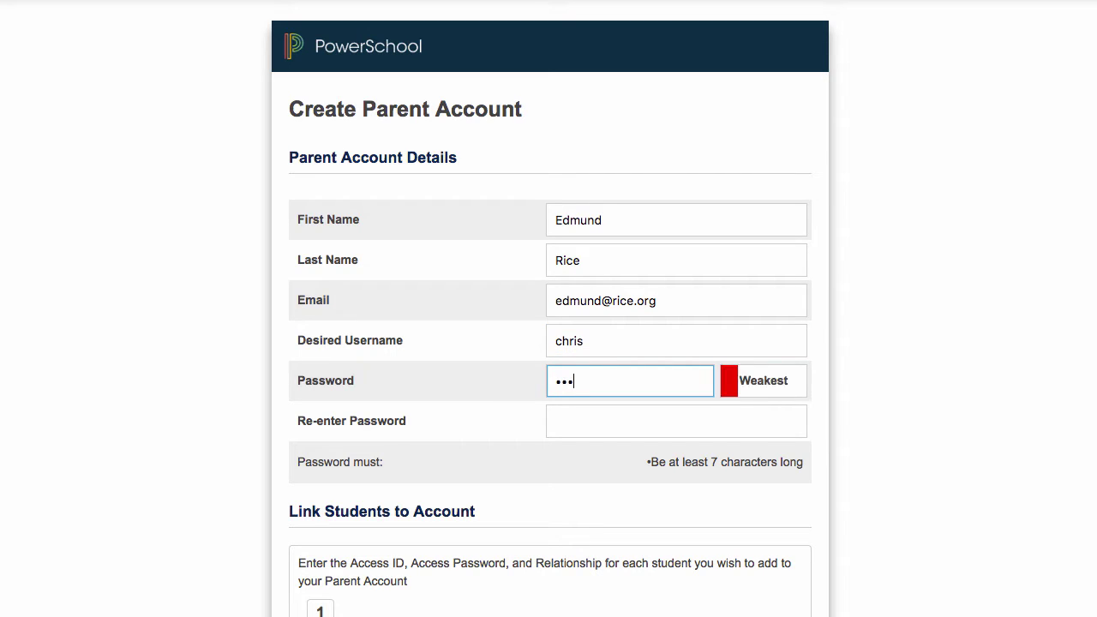
pyautogui.write('••••')
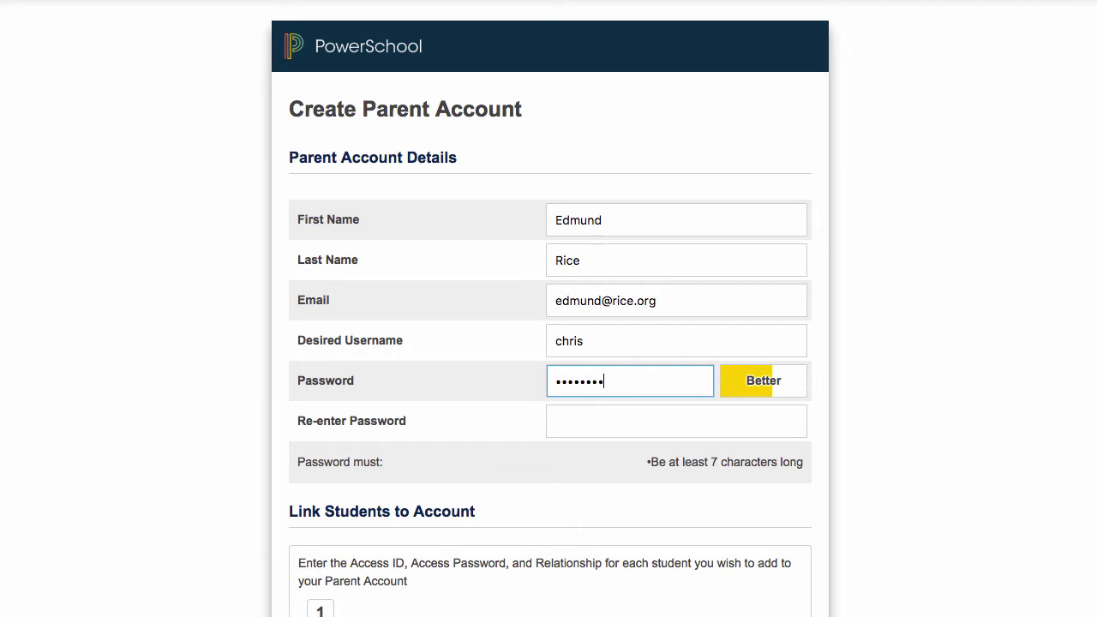
pyautogui.write('•')
pyautogui.press('Tab')
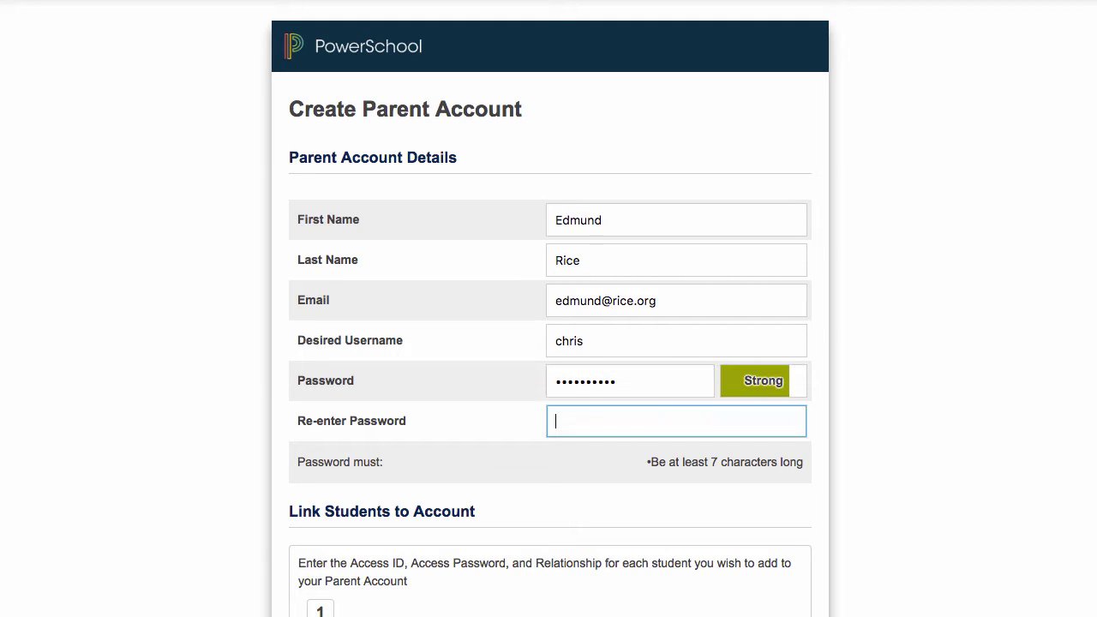
pyautogui.write('••••••••••')
# Step: Fill in the first student's name, Access ID and access password
pyautogui.scroll(-5, 549, 343)
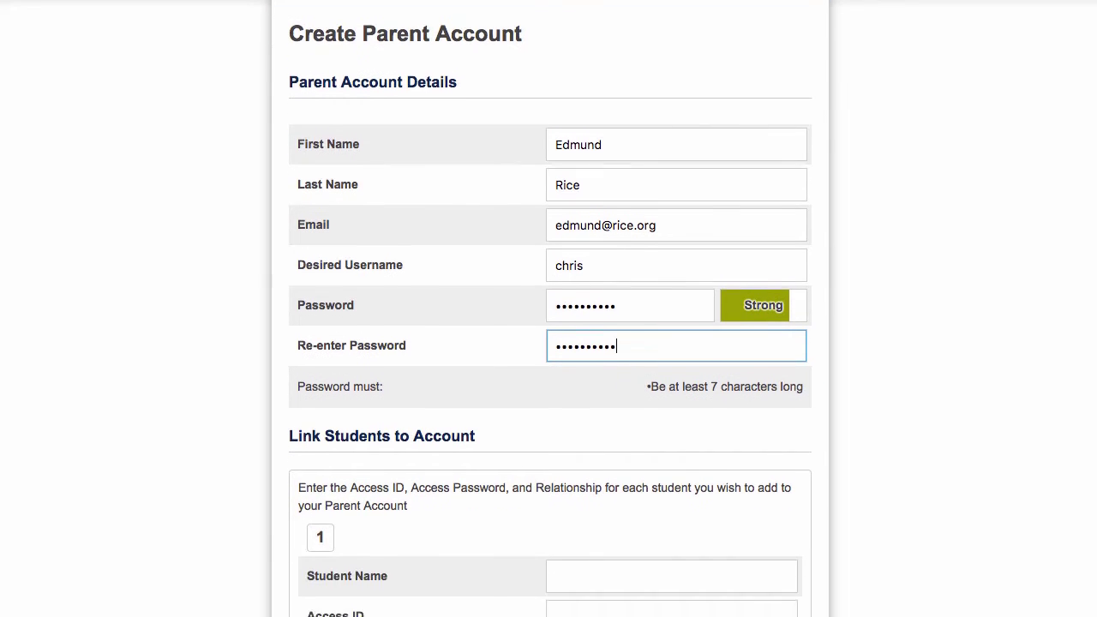
pyautogui.scroll(-5, 548, 343)
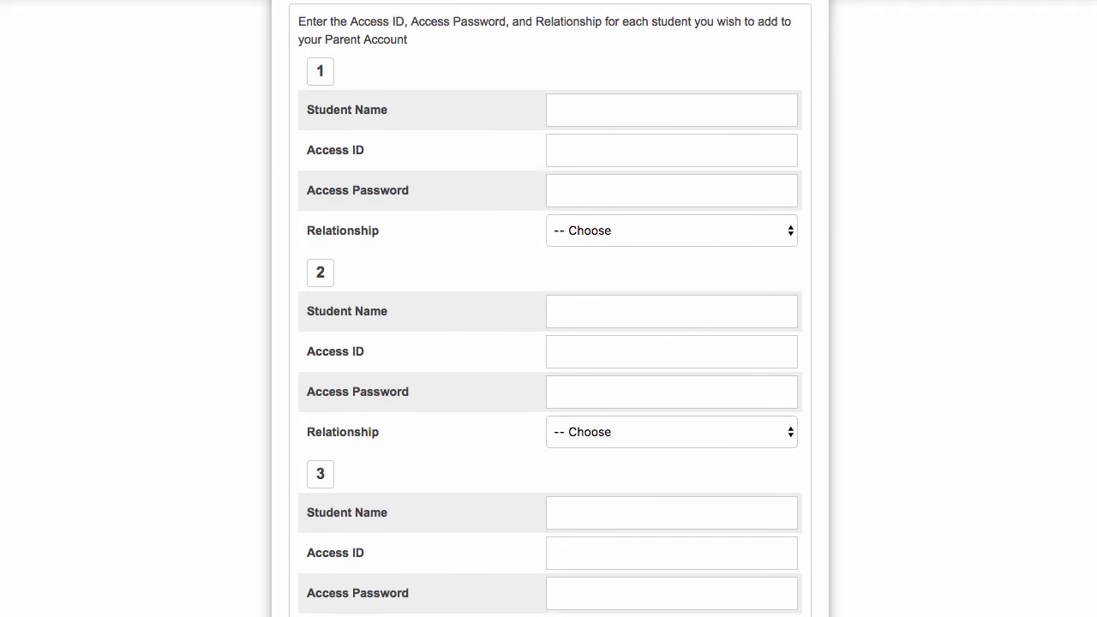
pyautogui.click(640, 64)
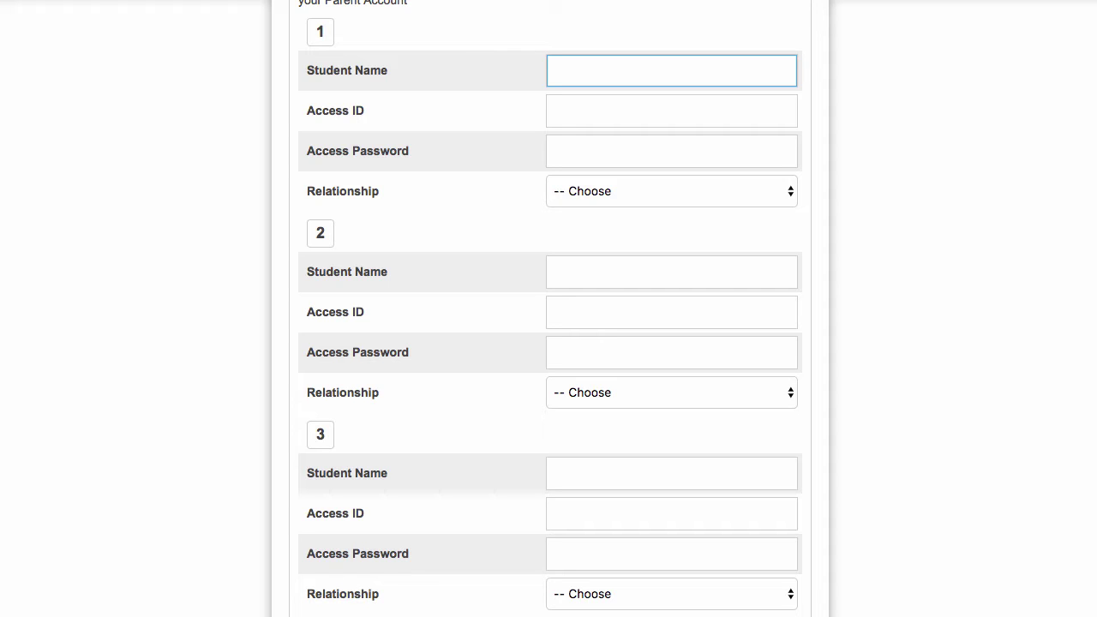
pyautogui.press('Tab')
pyautogui.write('123456')
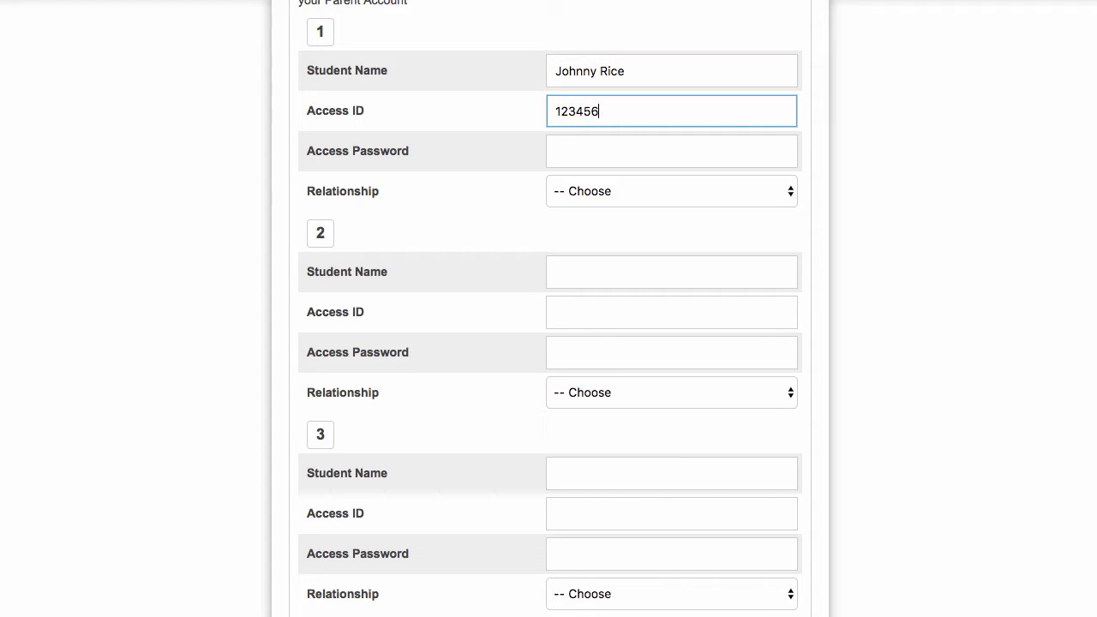
pyautogui.press('Tab')
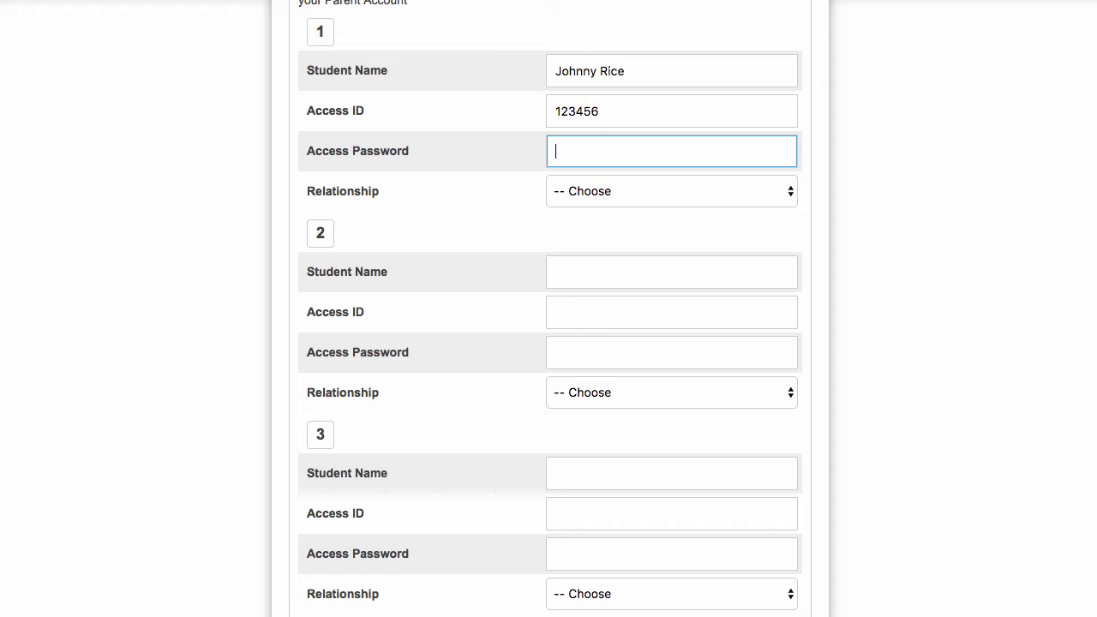
pyautogui.write('123456789')
# Step: Set the student relationship to Father and submit the parent account form
pyautogui.click(771, 193)
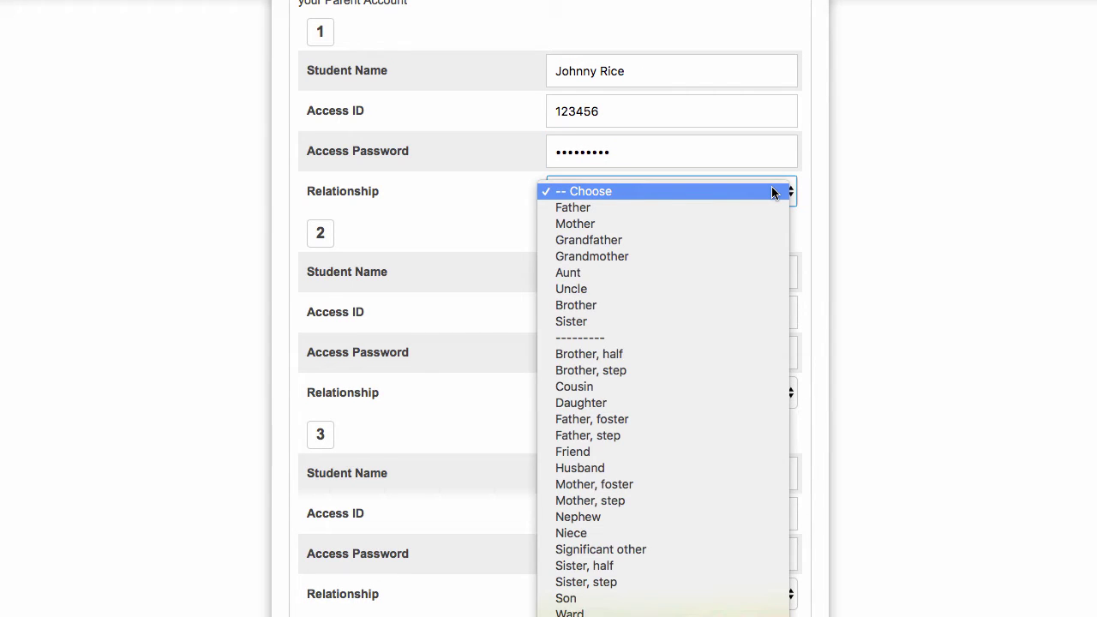
pyautogui.click(772, 214)
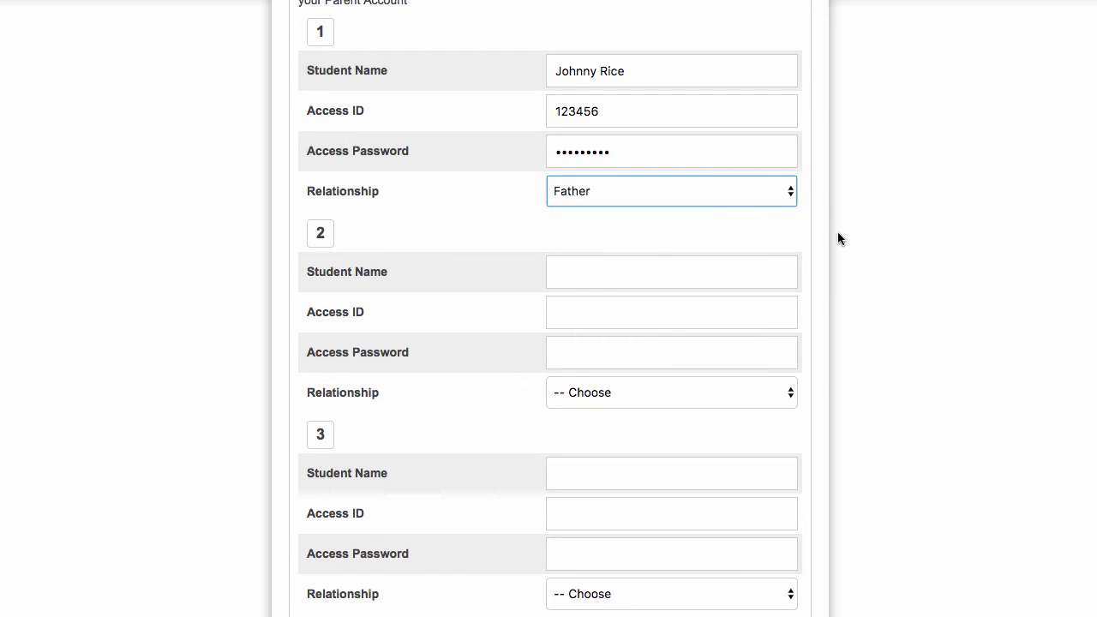
pyautogui.scroll(-7, 839, 232)
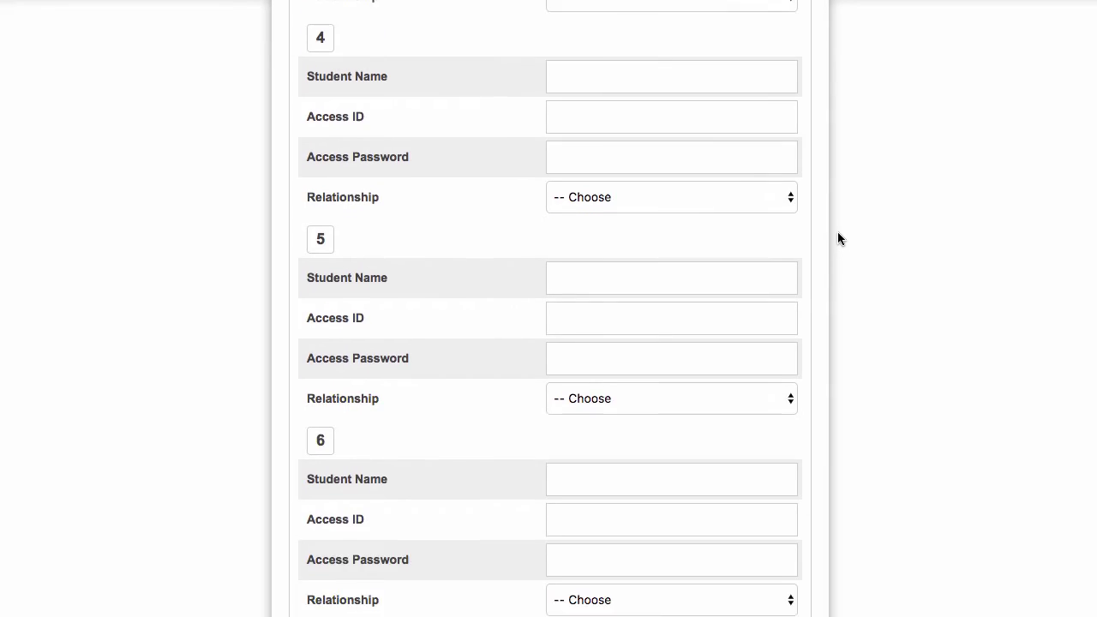
pyautogui.scroll(-5, 838, 232)
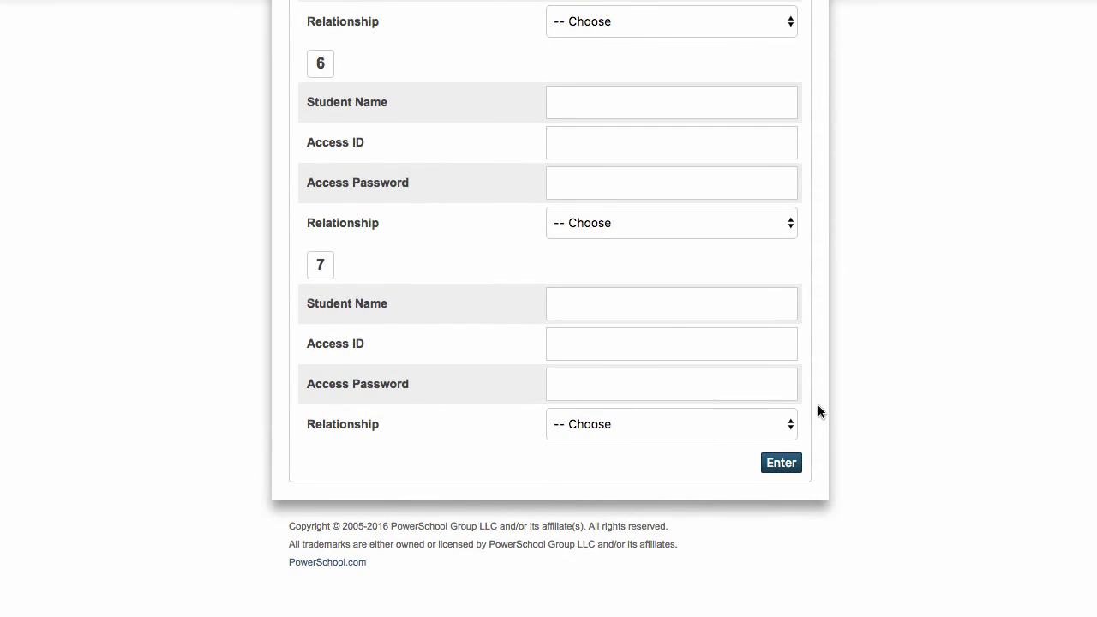
pyautogui.click(797, 468)
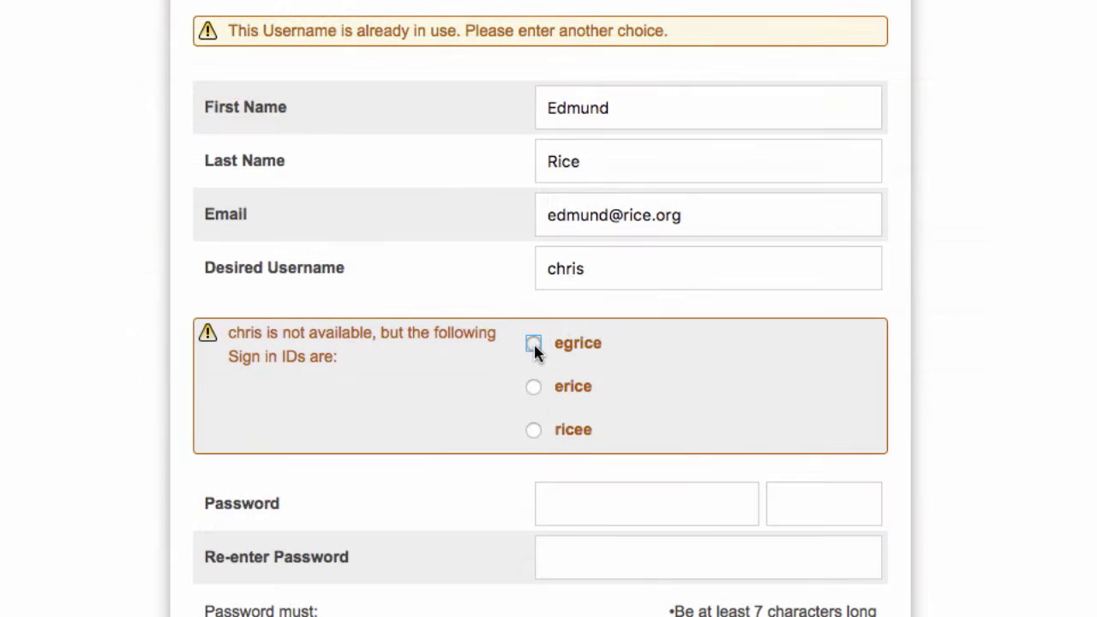
# Step: Replace the taken username with a new available username
pyautogui.click(534, 344)
pyautogui.moveTo(618, 271); pyautogui.dragTo(526, 267)
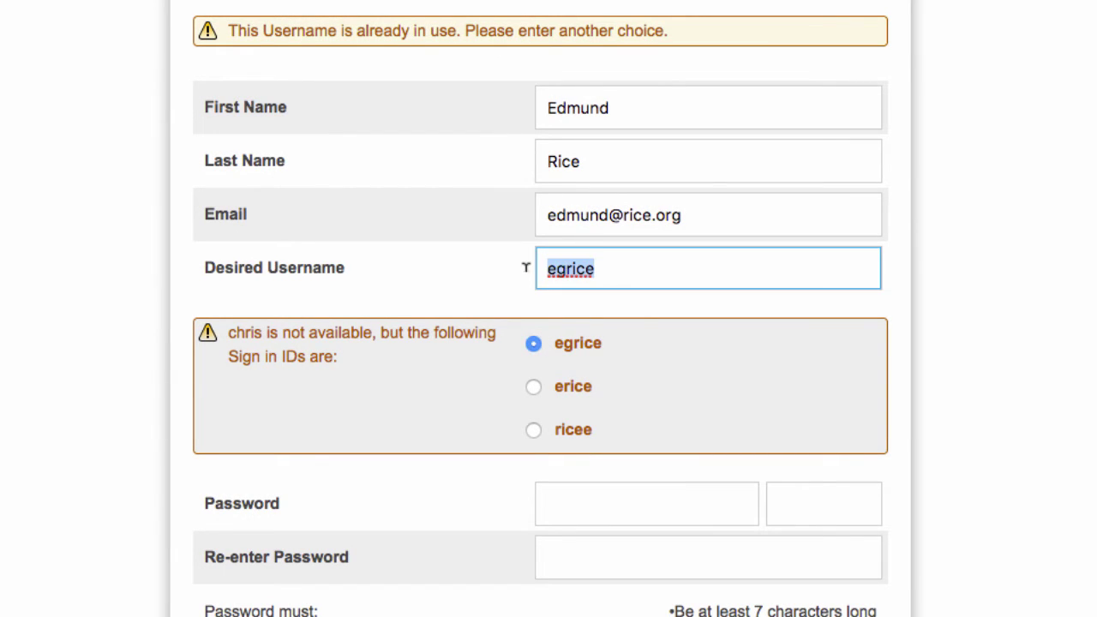
pyautogui.write('chris1')
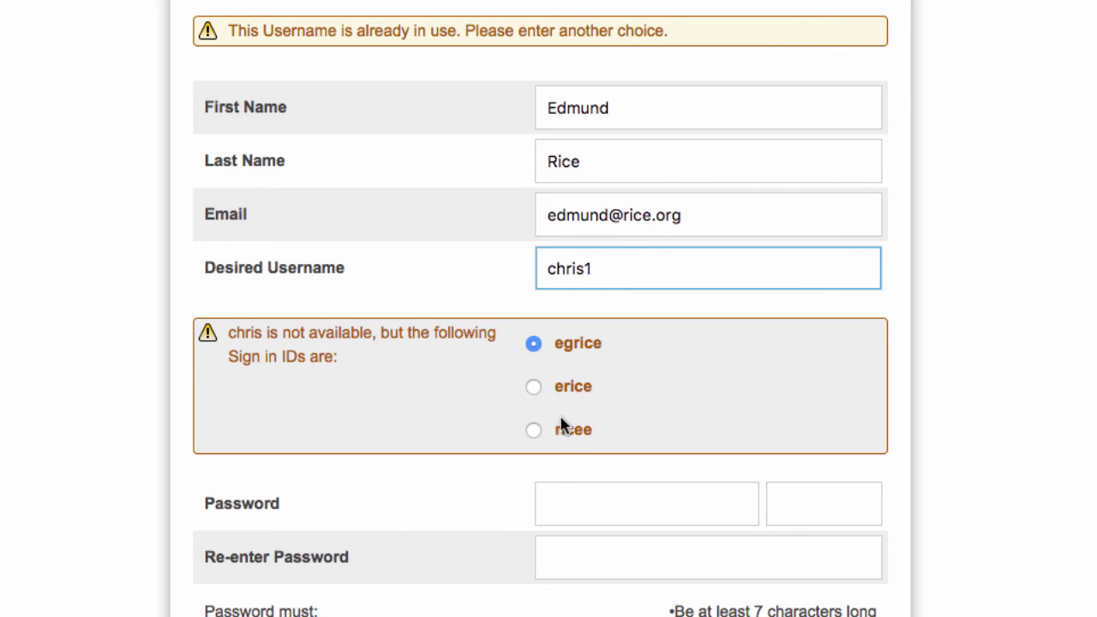
# Step: Set and confirm the account password, fill the student's access password, and resubmit
pyautogui.click(566, 486)
pyautogui.write('••••••••••')
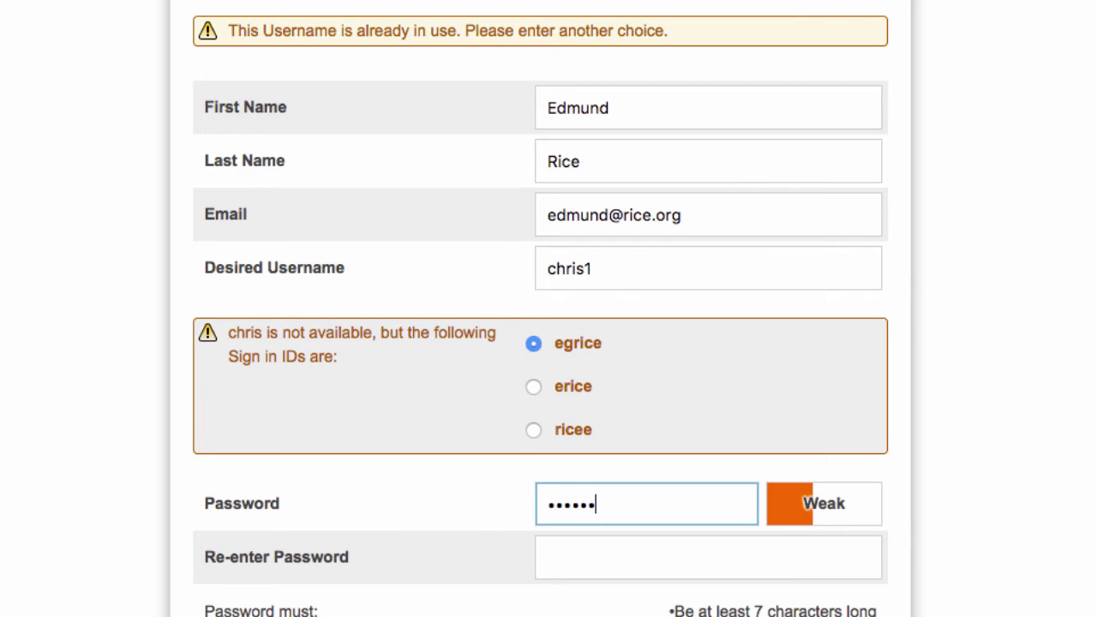
pyautogui.press('Tab')
pyautogui.write('••••••••')
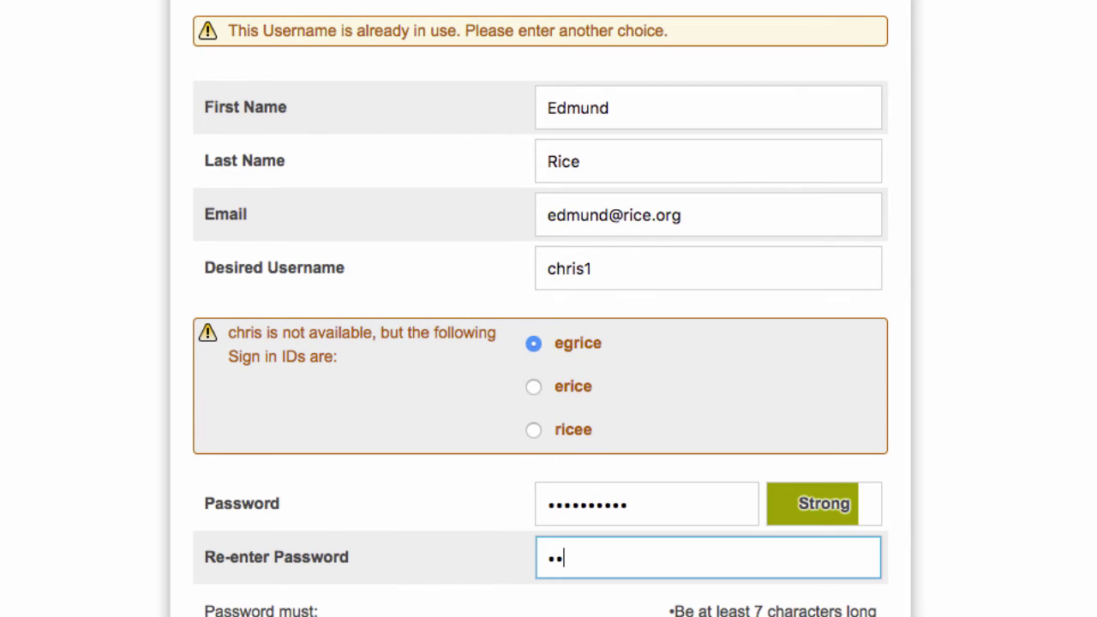
pyautogui.write('••')
pyautogui.scroll(-5, 577, 502)
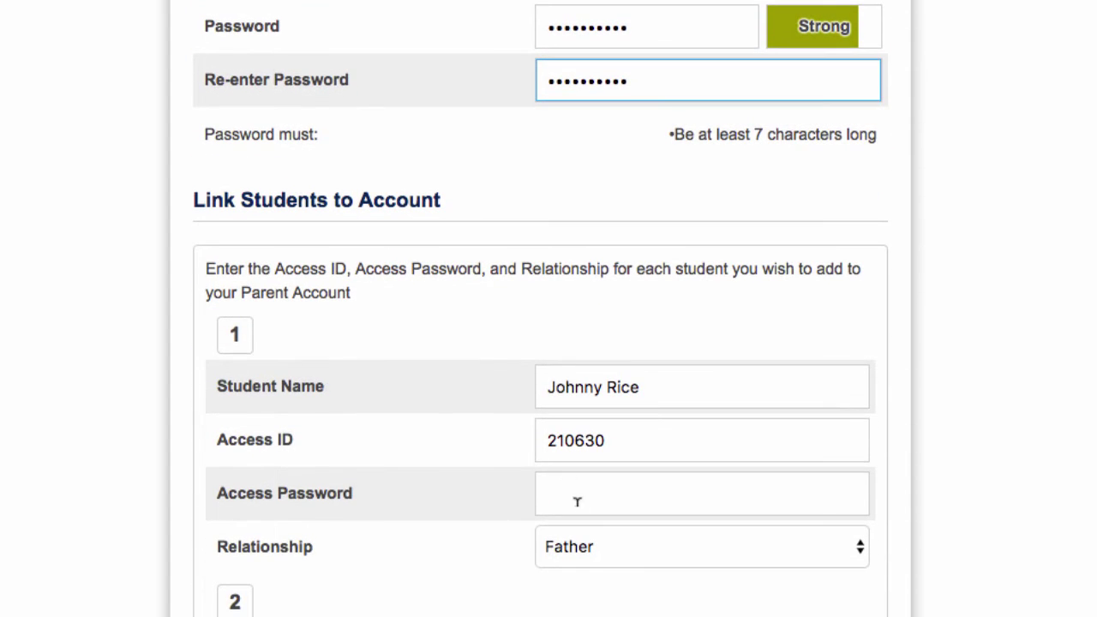
pyautogui.click(577, 502)
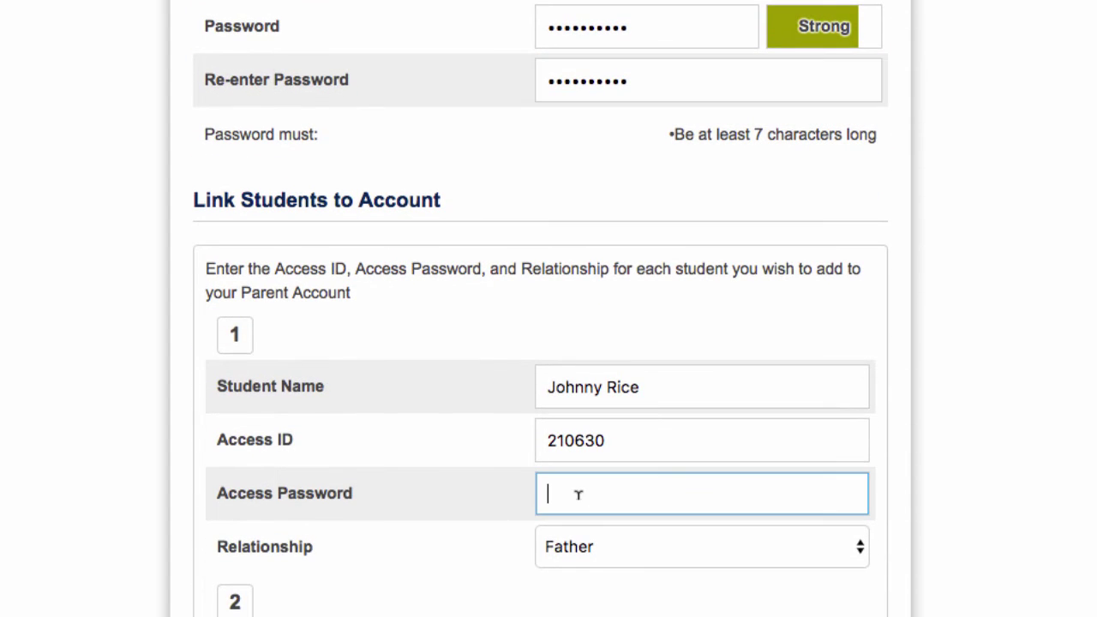
pyautogui.write('•••••••••')
pyautogui.scroll(-19, 577, 429)
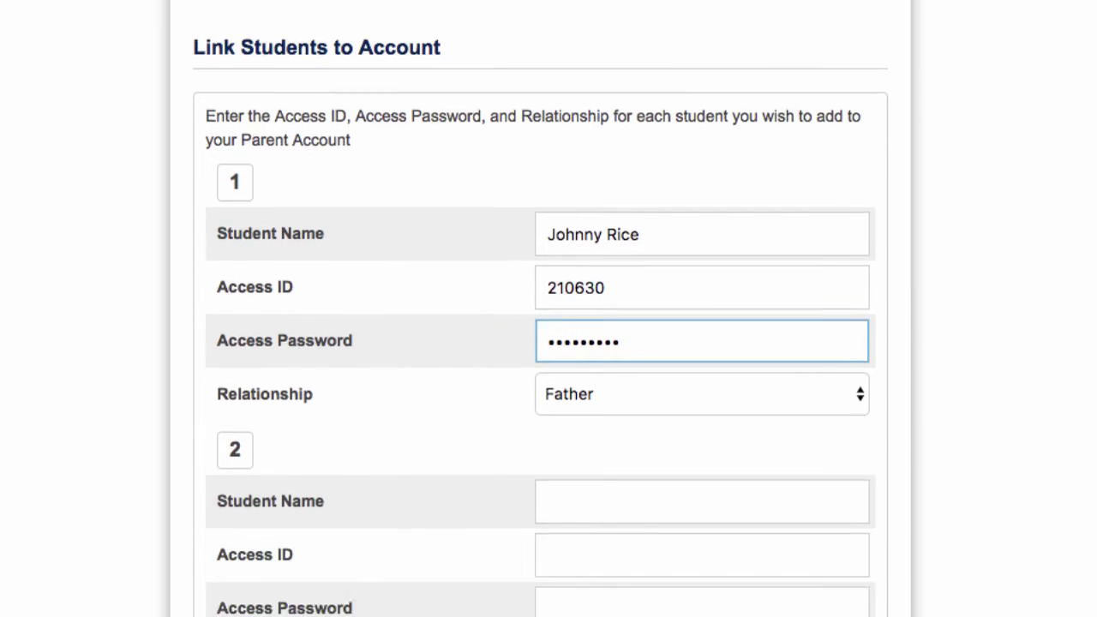
pyautogui.click(846, 565)
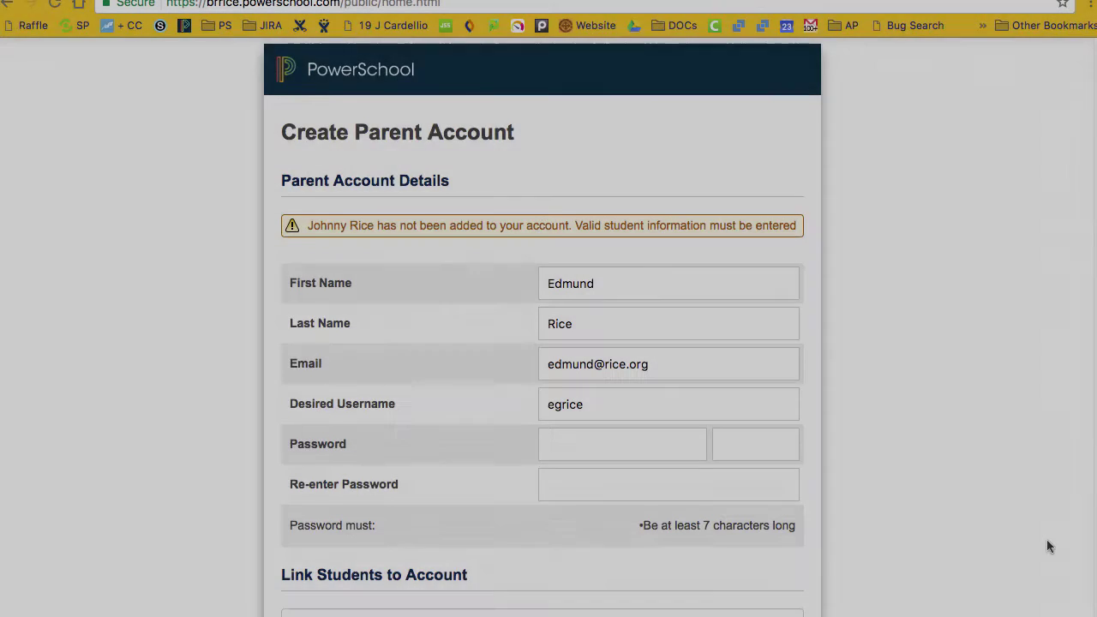
# Step: Recheck the student's Access ID and re-enter the student's access password
pyautogui.scroll(-5, 1048, 541)
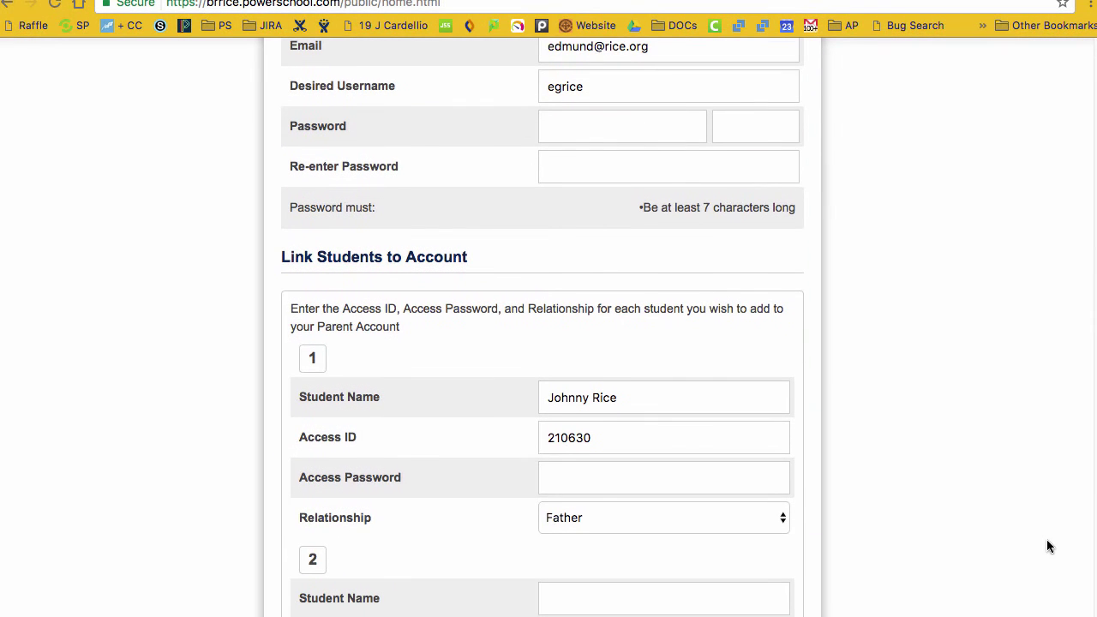
pyautogui.moveTo(605, 438); pyautogui.dragTo(541, 440)
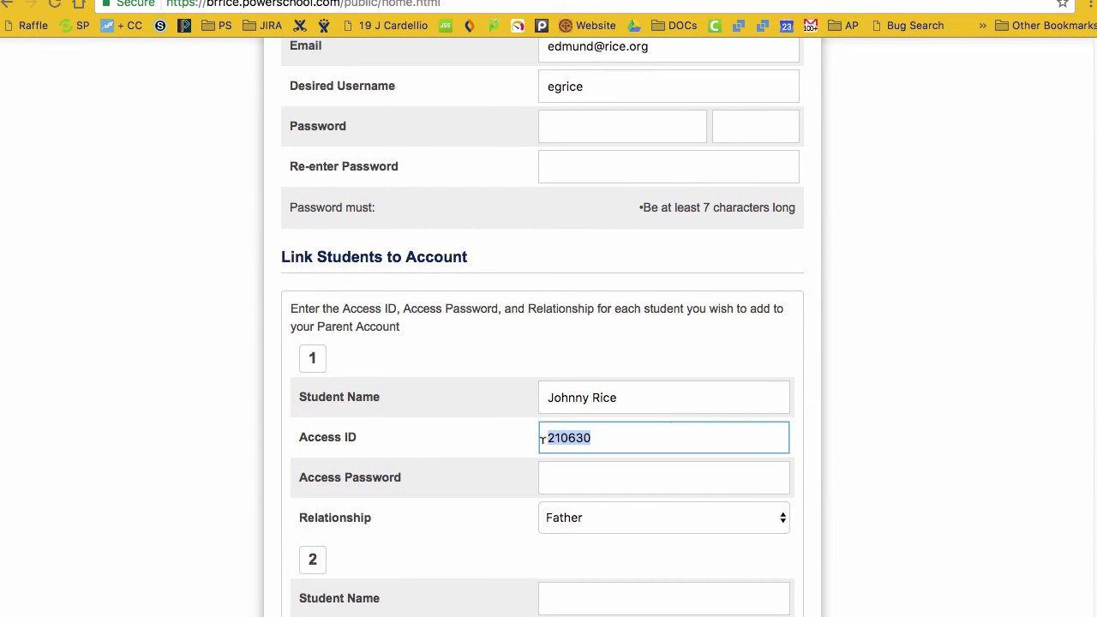
pyautogui.click(596, 478)
pyautogui.write('*******')
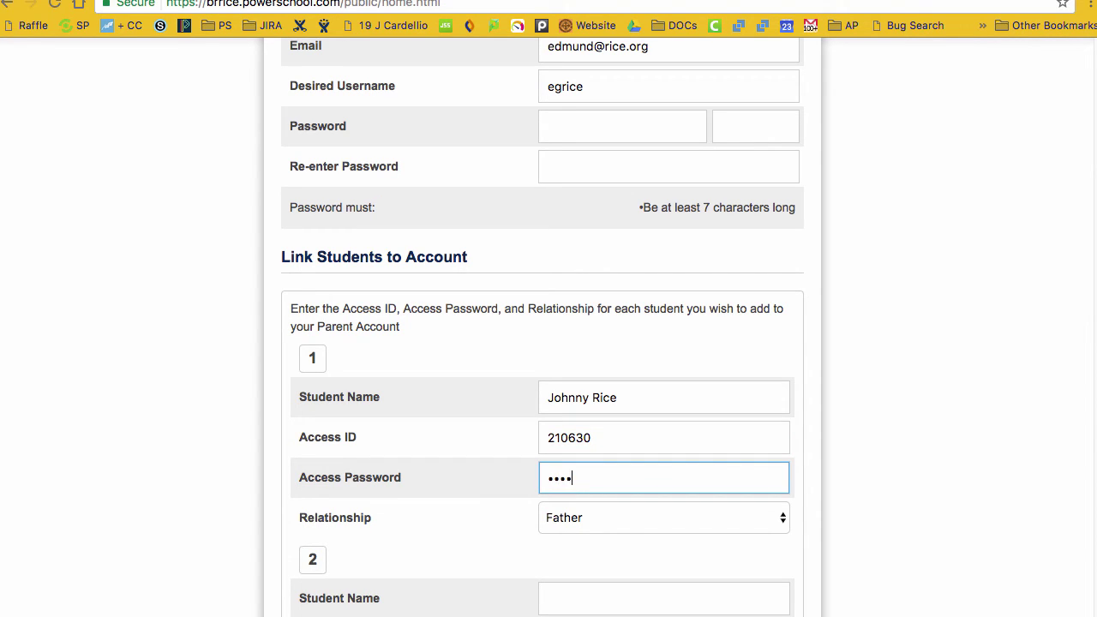
pyautogui.write('**')
pyautogui.press('Return')
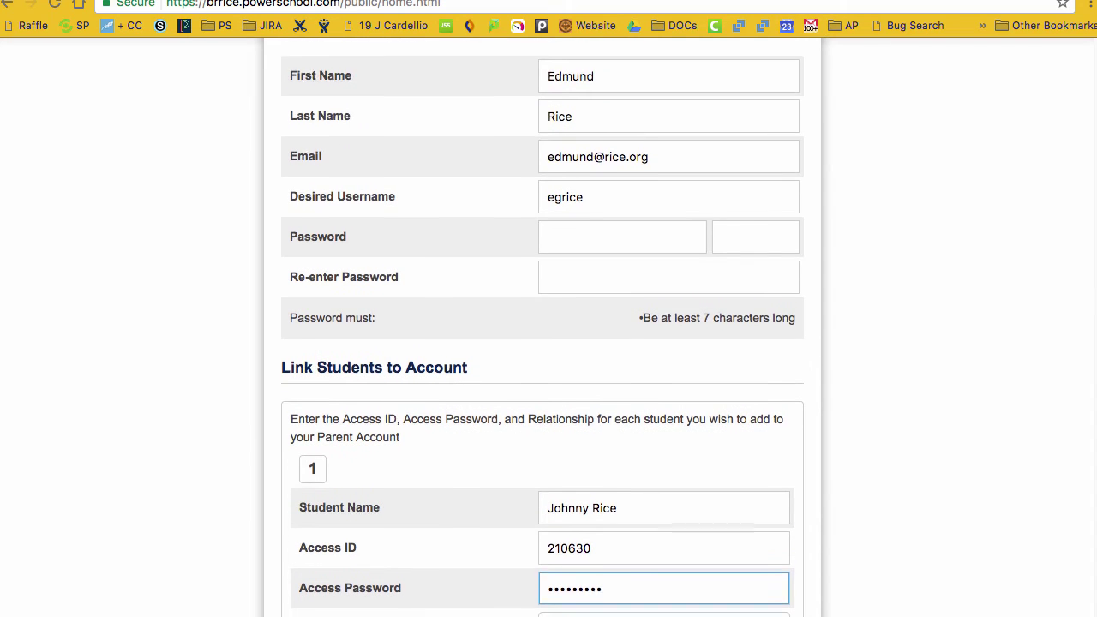
# Step: Re-enter the account password and its confirmation
pyautogui.click(556, 273)
pyautogui.write('•••••••••')
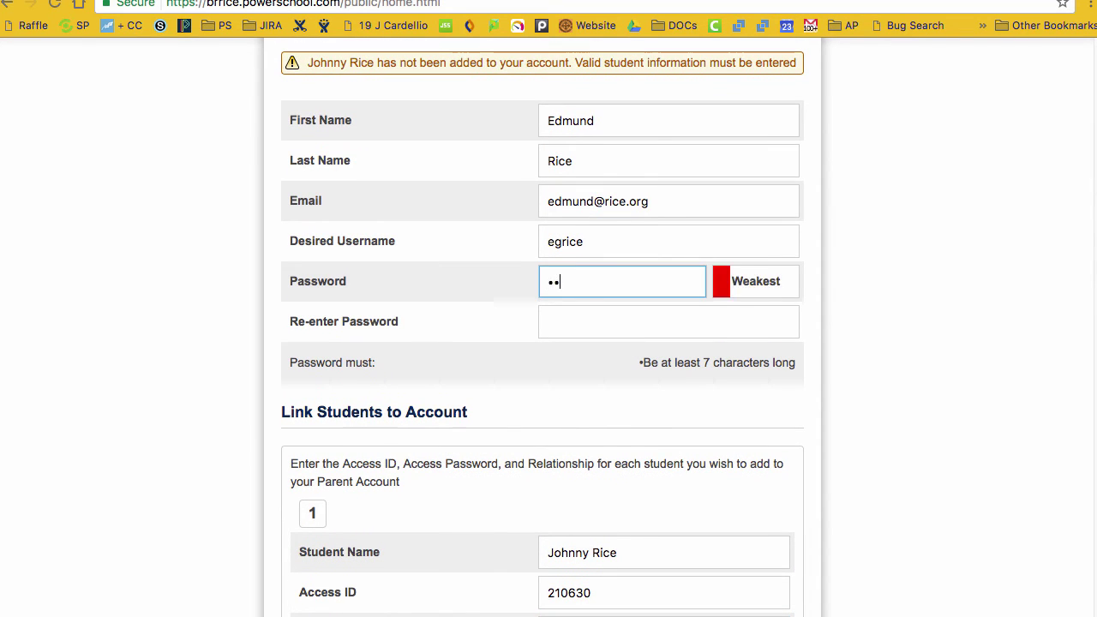
pyautogui.write('•')
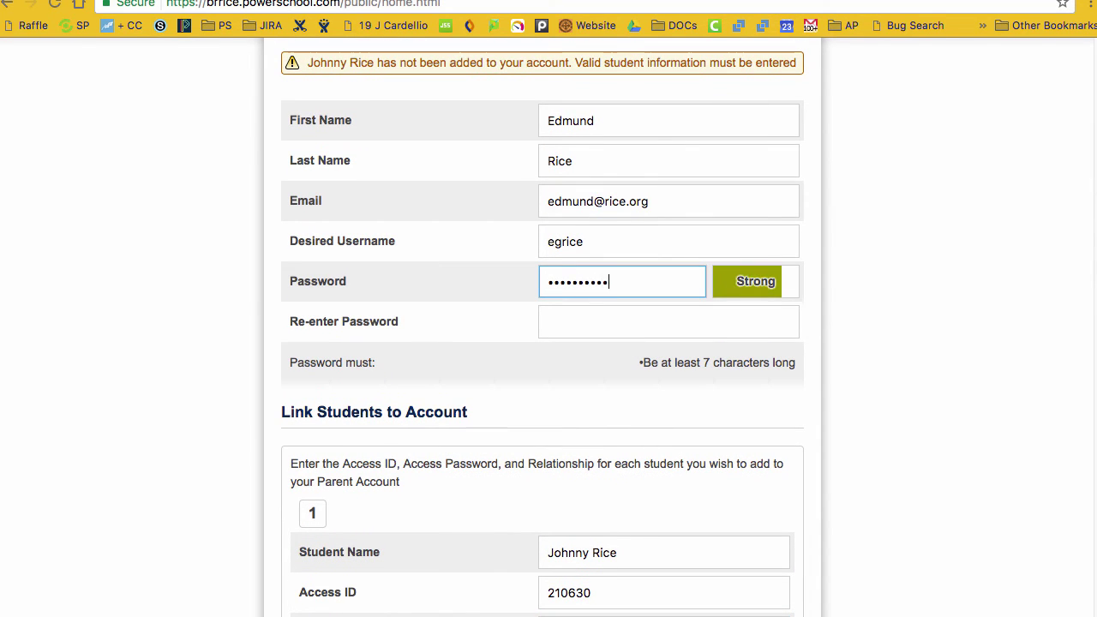
pyautogui.click(669, 322)
pyautogui.write('••••••••••')
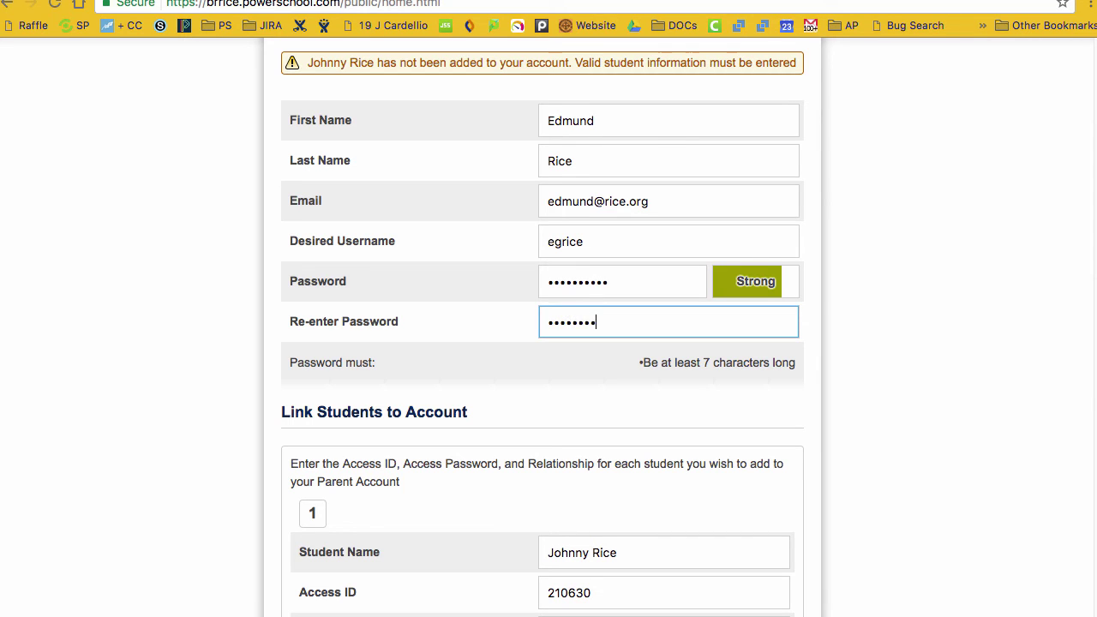
pyautogui.scroll(-15, 742, 392)
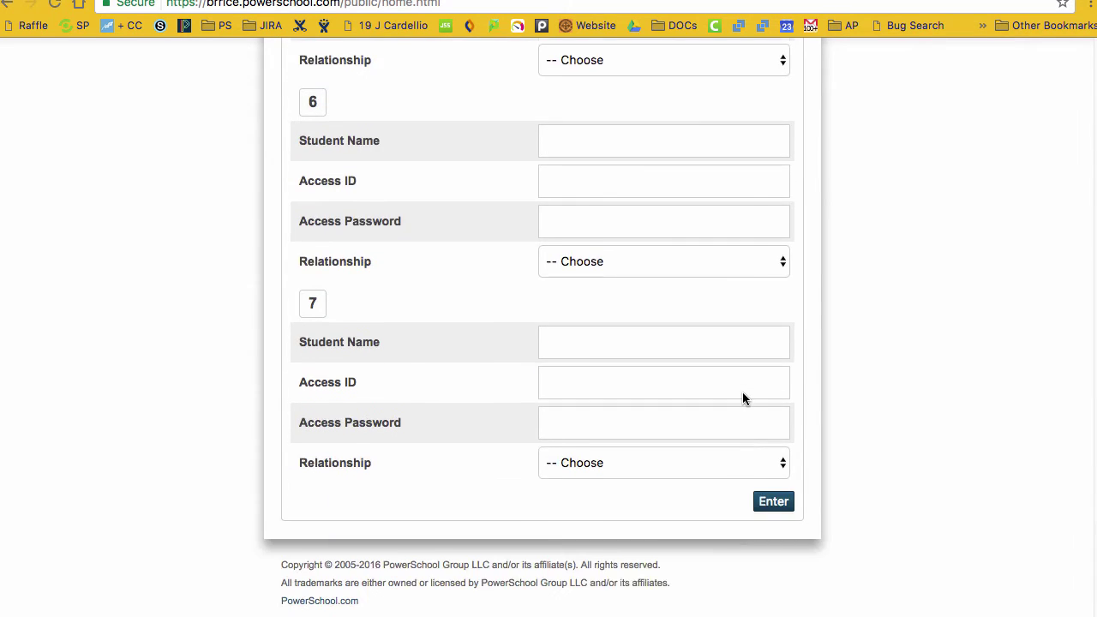
# Step: Submit the completed form to create the parent account and enter the parent portal
pyautogui.click(771, 502)
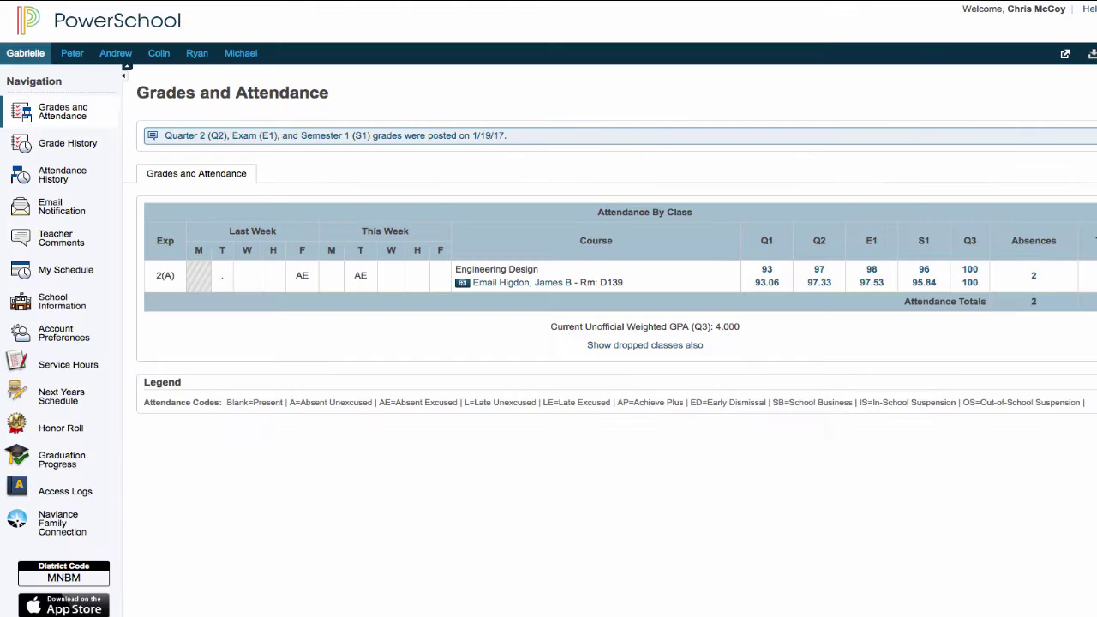